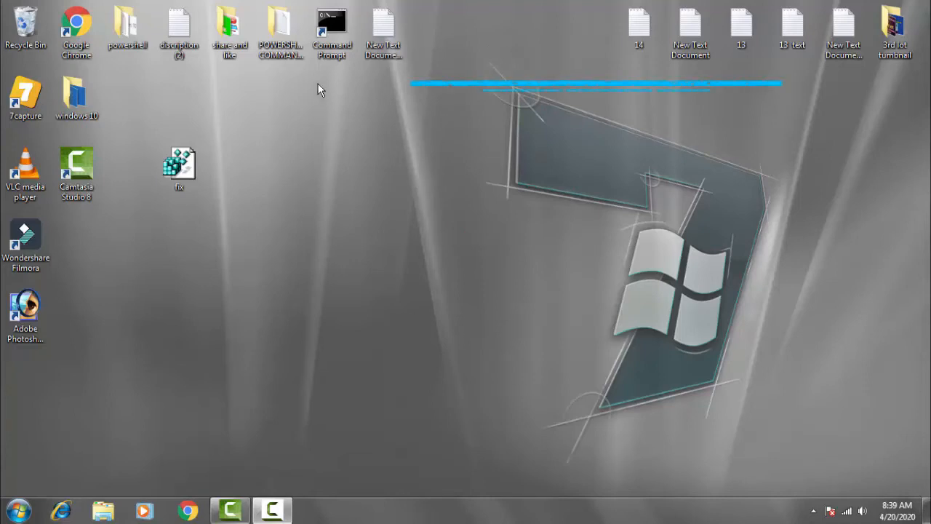
- Launch Command Prompt with administrator rights from its shortcut menu
right_click(327, 33)
click(388, 73)
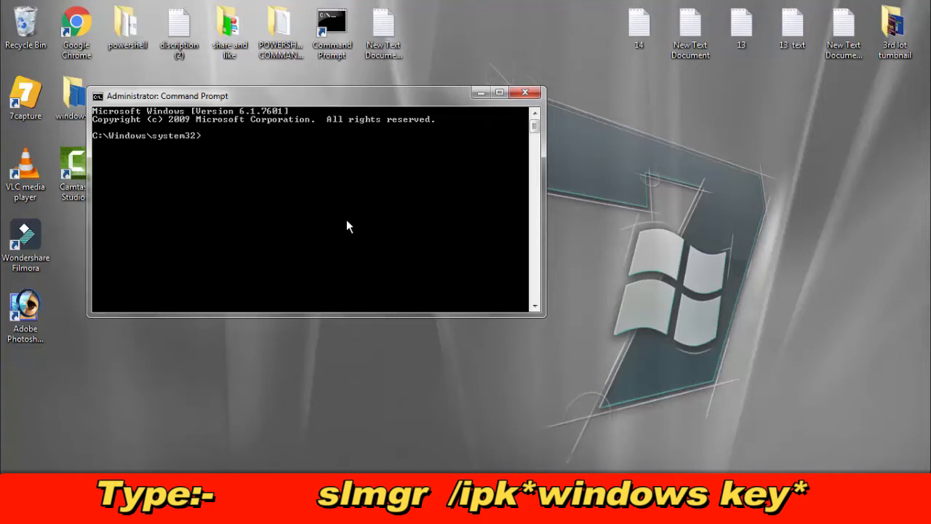
text(slm)
text(gr)
text( /)
text(ip)
text(k)
text(*)
text(wind)
text(ows)
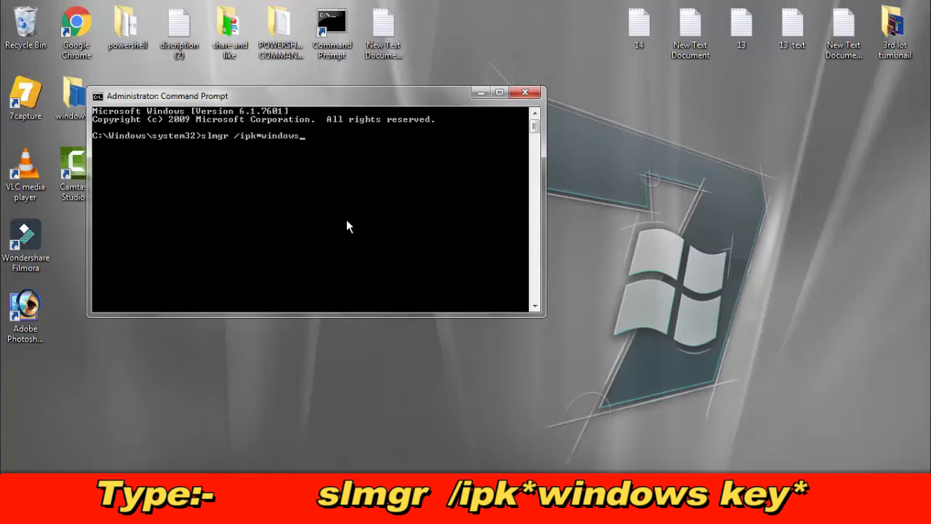
text( key)
text(*)
- Run the slmgr /ipk command with the Windows product key
key(Return)
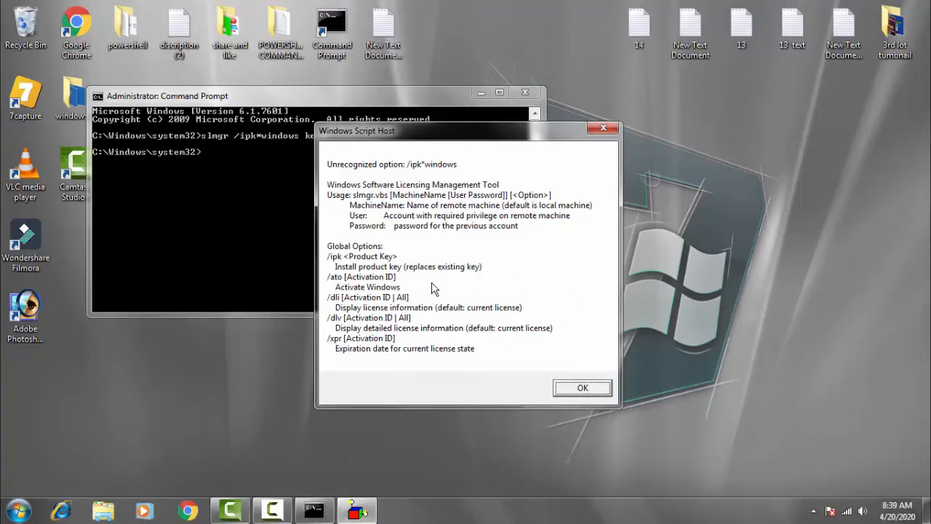
- Acknowledge all four slmgr usage help messages until only the Command Prompt remains
click(582, 388)
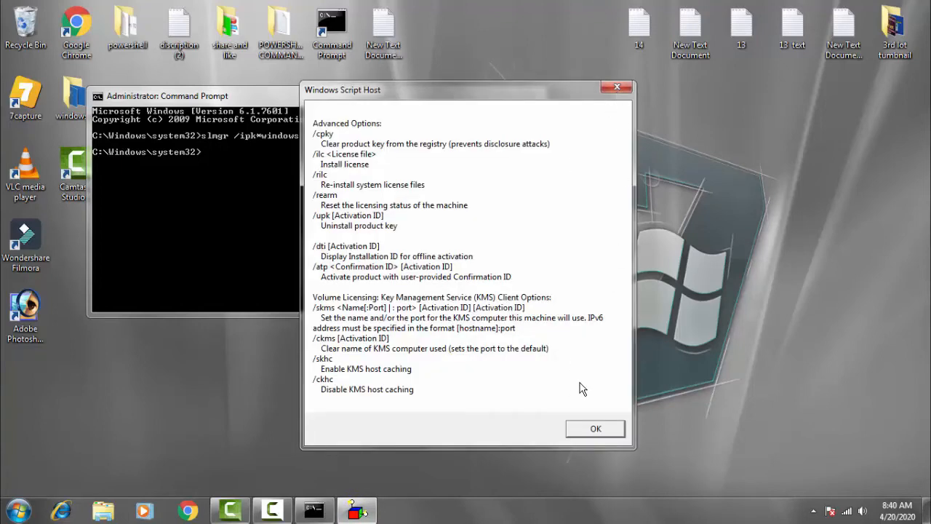
click(603, 429)
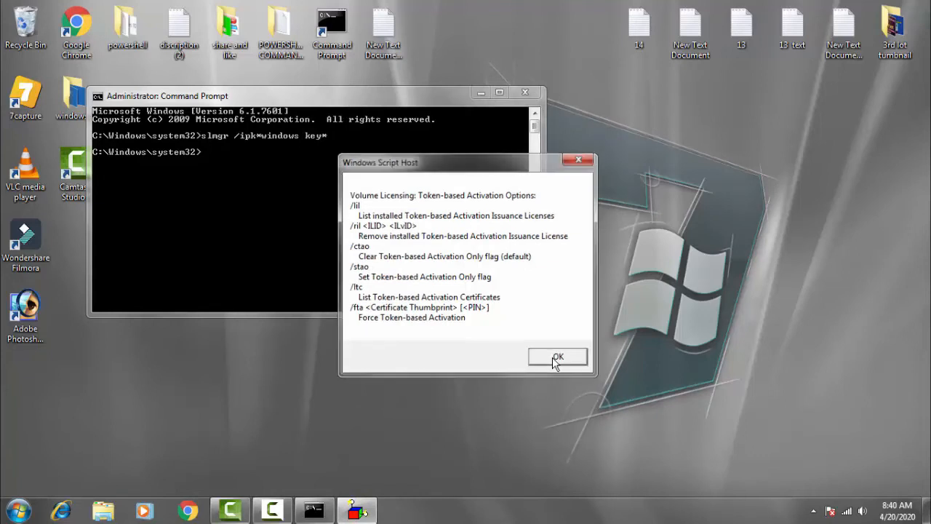
click(556, 359)
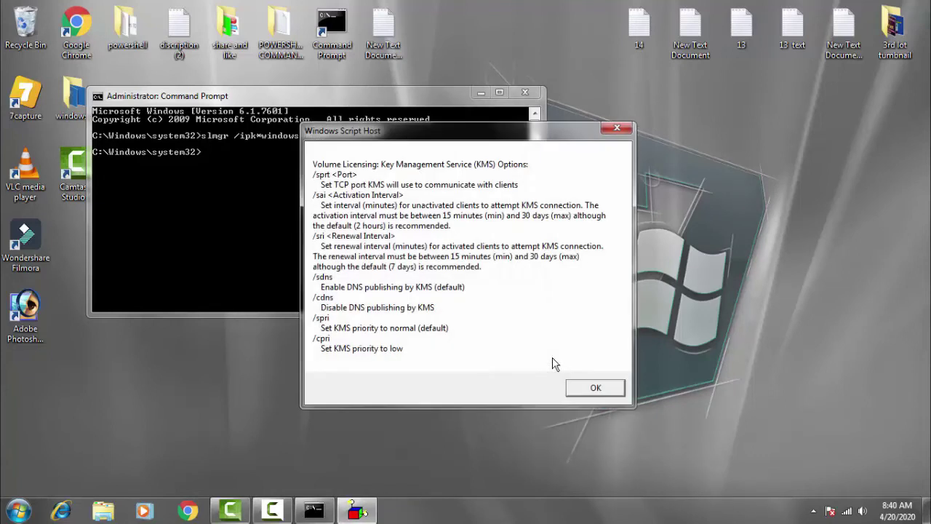
click(585, 388)
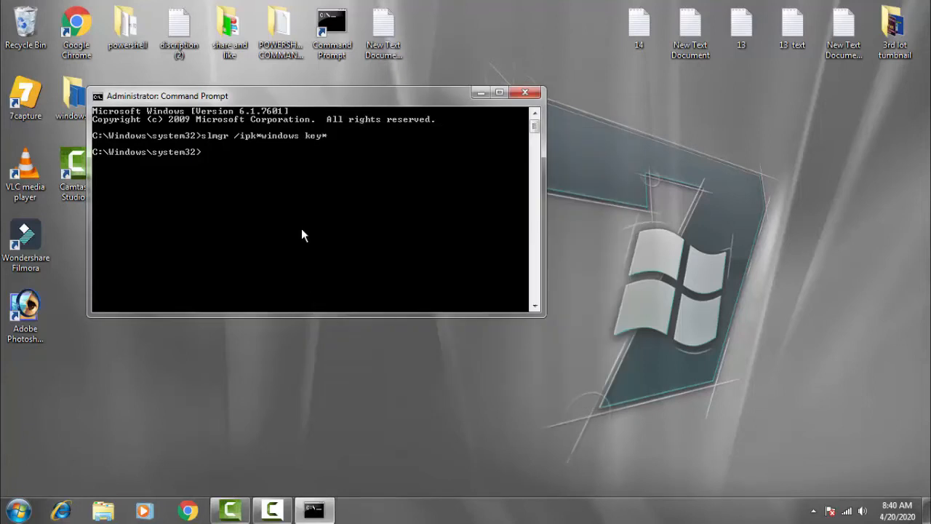
text(slm)
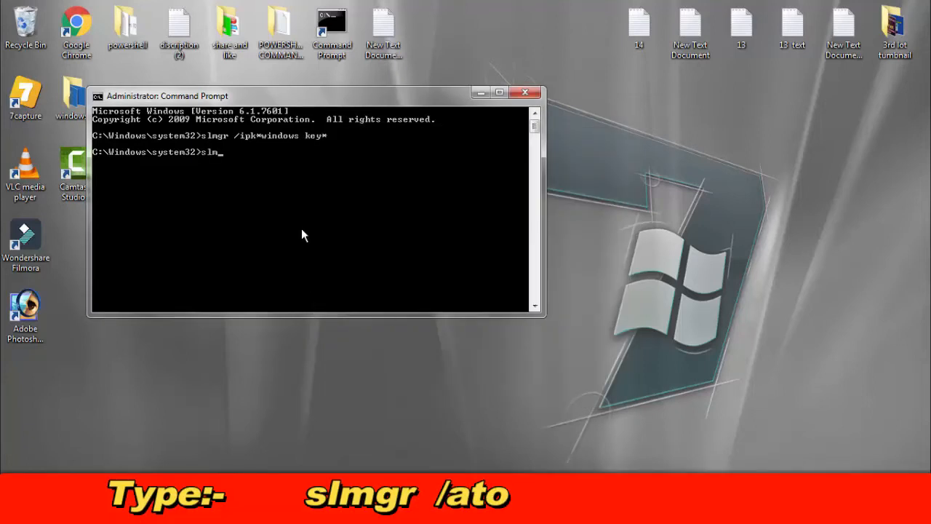
text(g)
text(r)
text( /ato)
- Run the slmgr /ato command to activate Windows
key(Return)
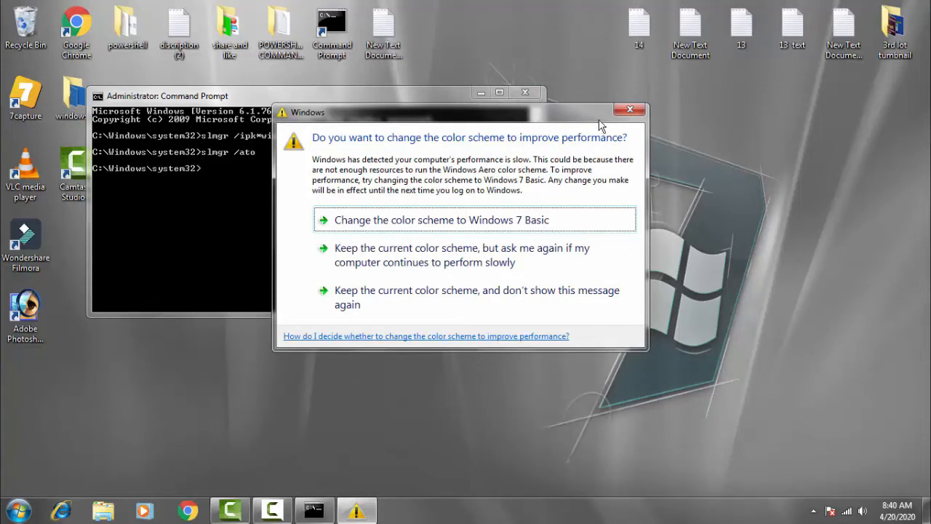
- Dismiss the color-scheme performance prompt without changing the scheme
click(638, 112)
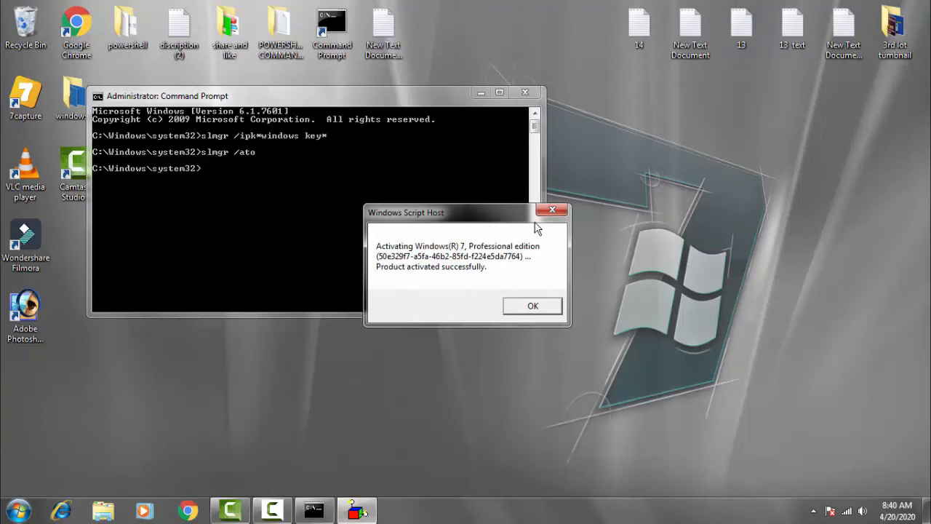
- Move the 'Product activated successfully' message up so the result is visible
drag(499, 216, 491, 174)
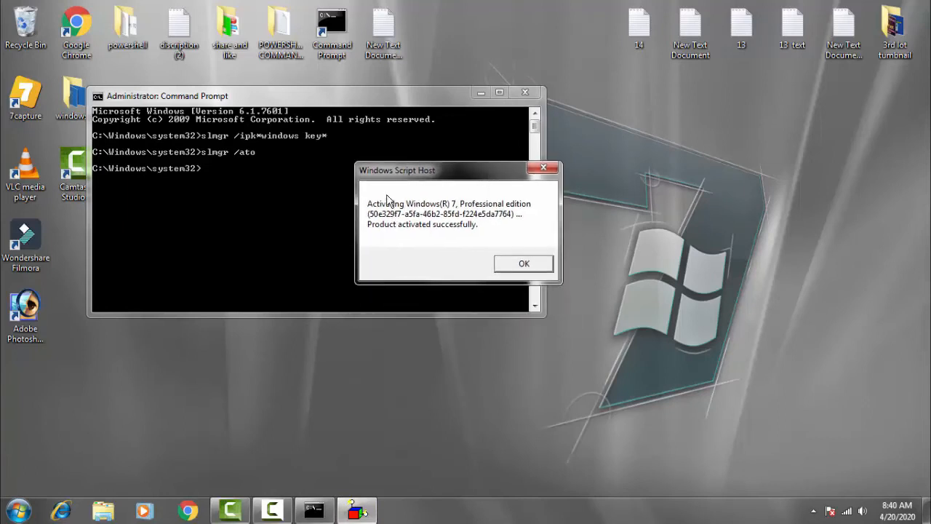